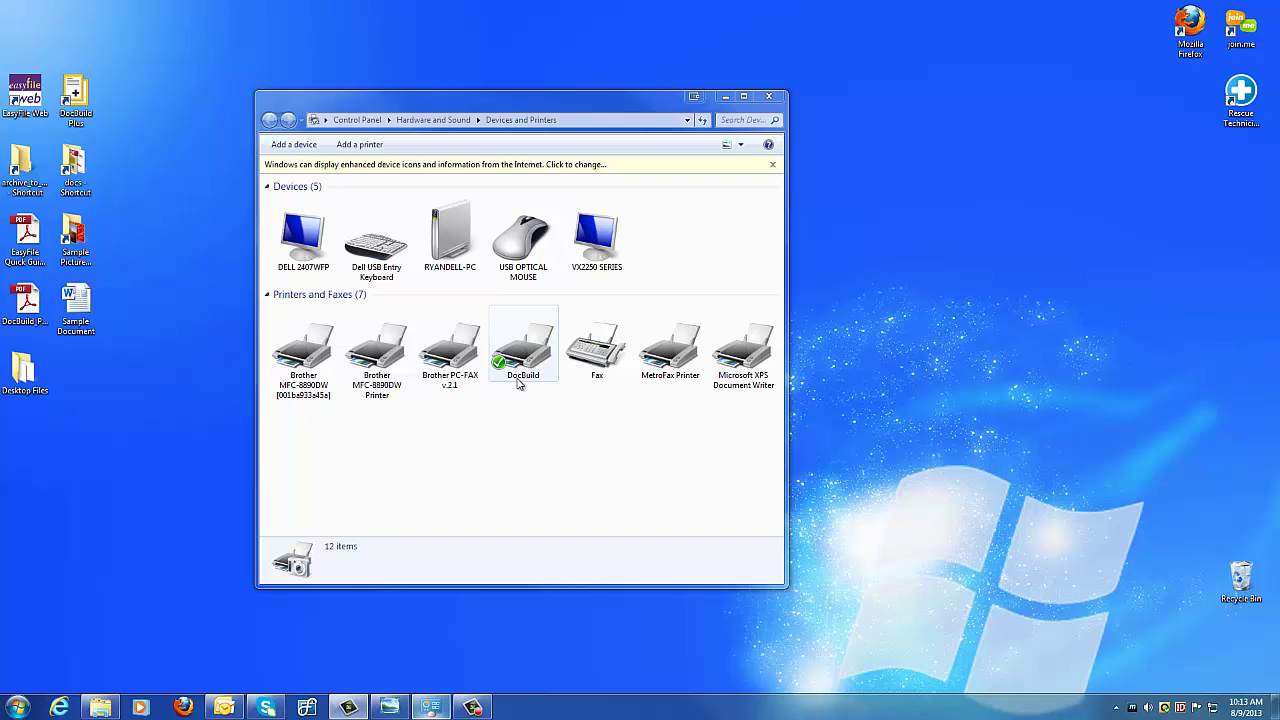
Minimize the Devices and Printers window, open Sample Document from the desktop in Word and print it to the DocBuild printer
left_click(725, 96)
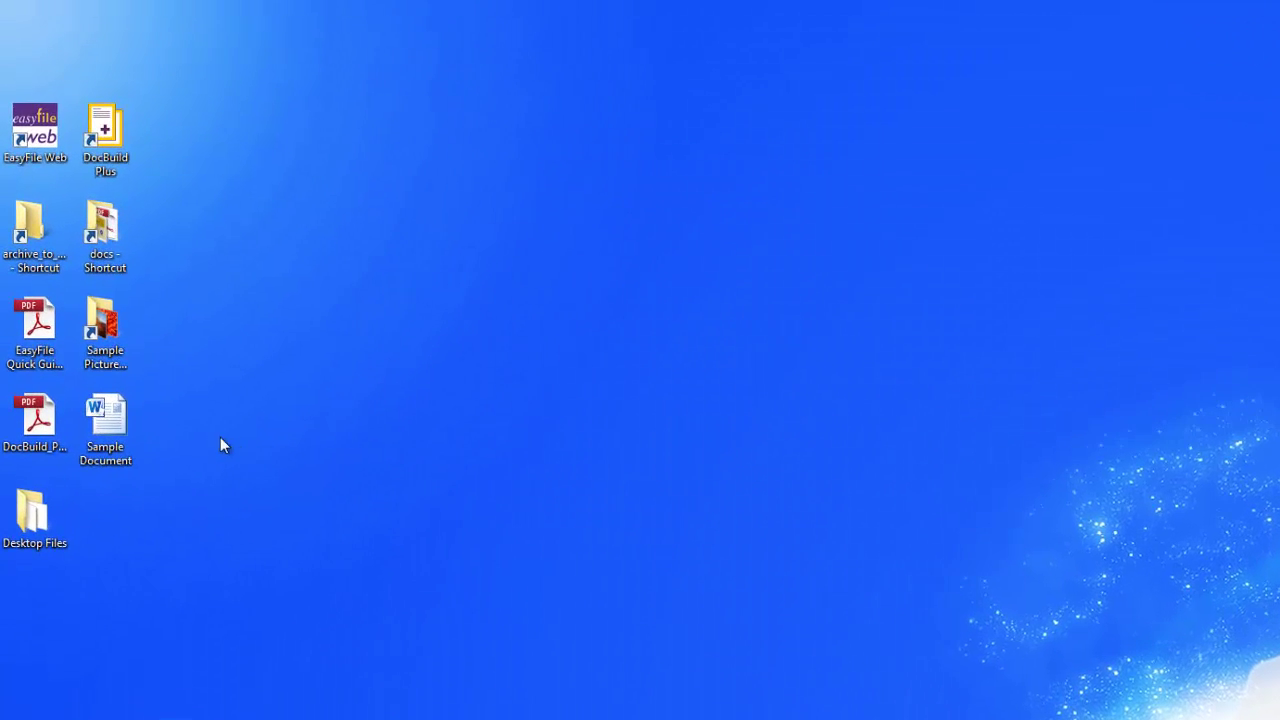
double_click(107, 428)
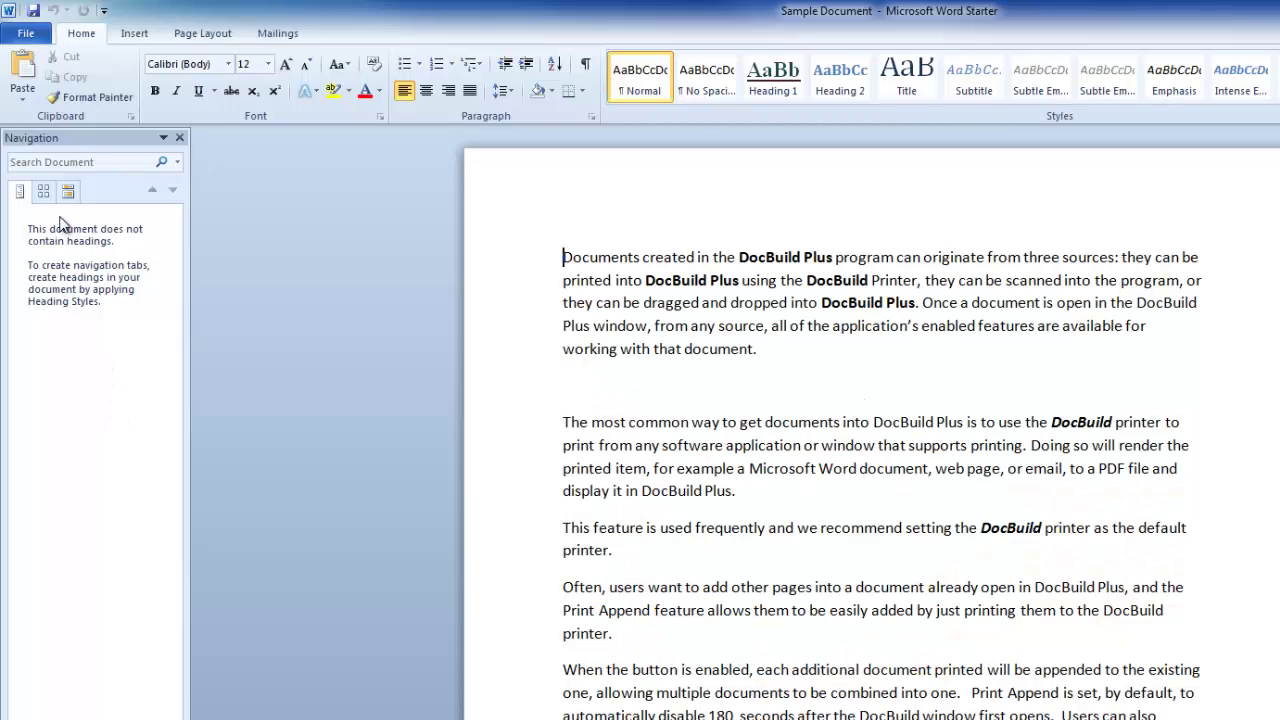
left_click(25, 33)
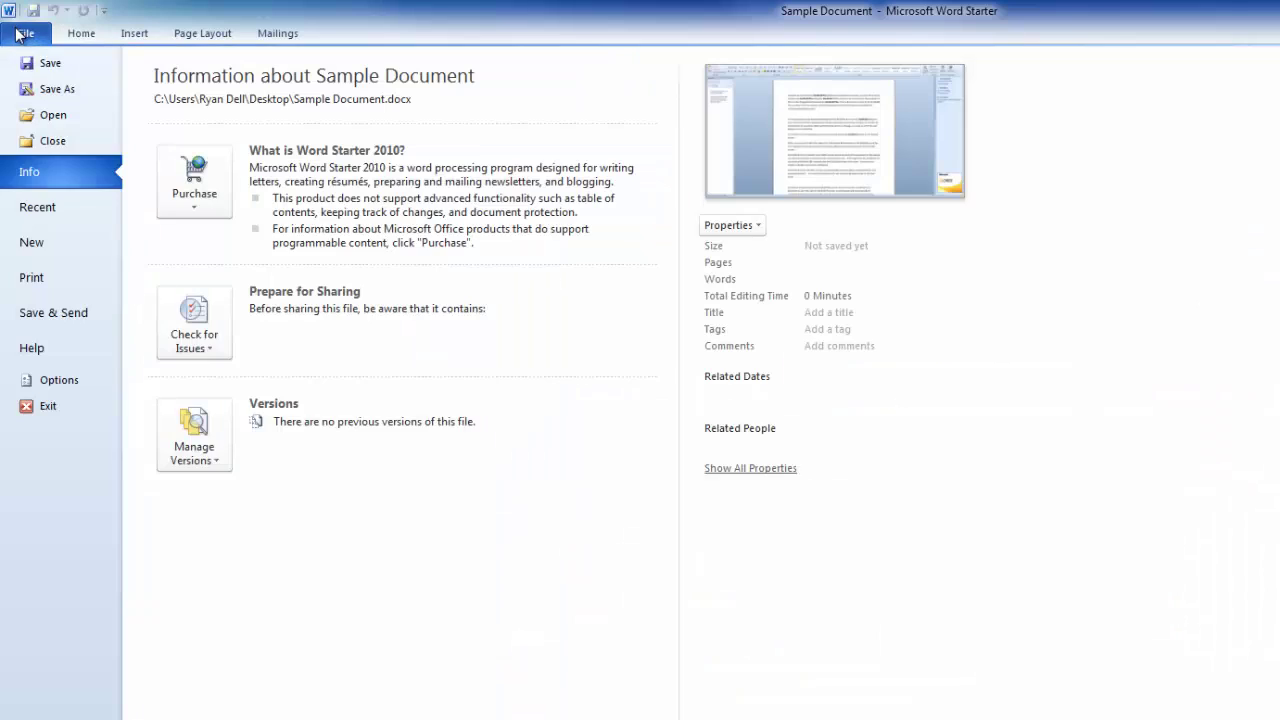
left_click(40, 277)
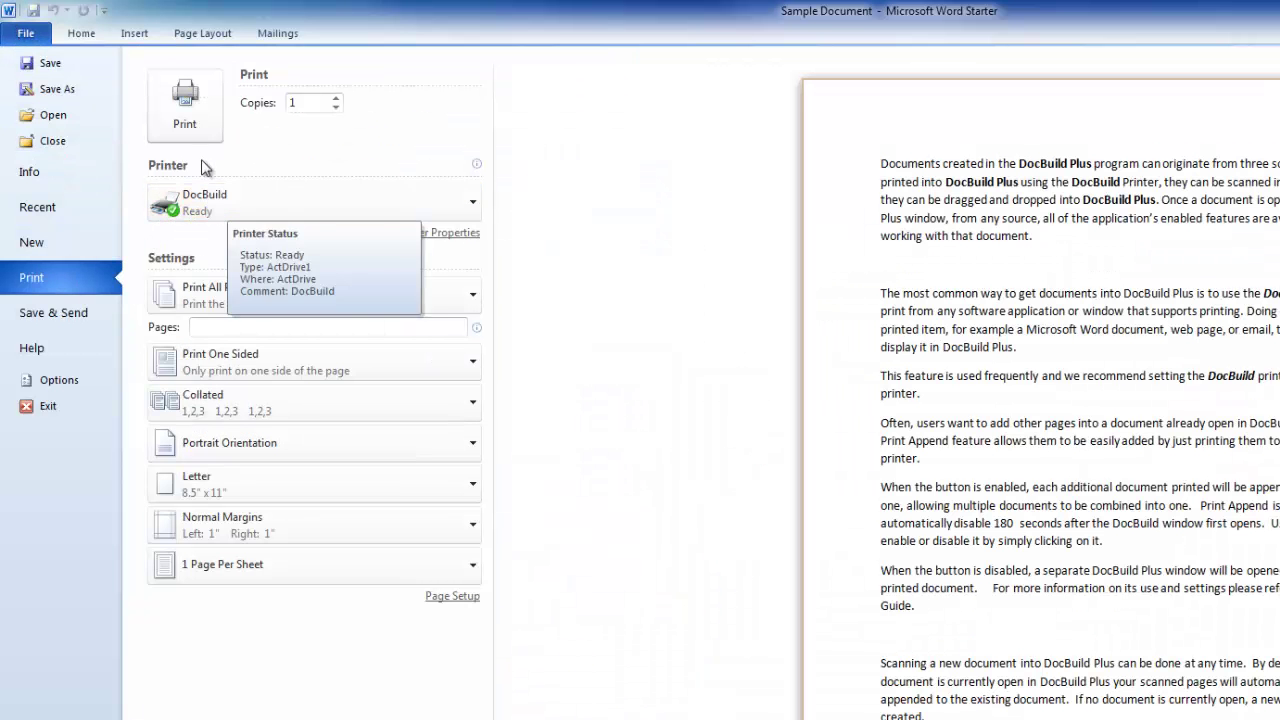
left_click(184, 103)
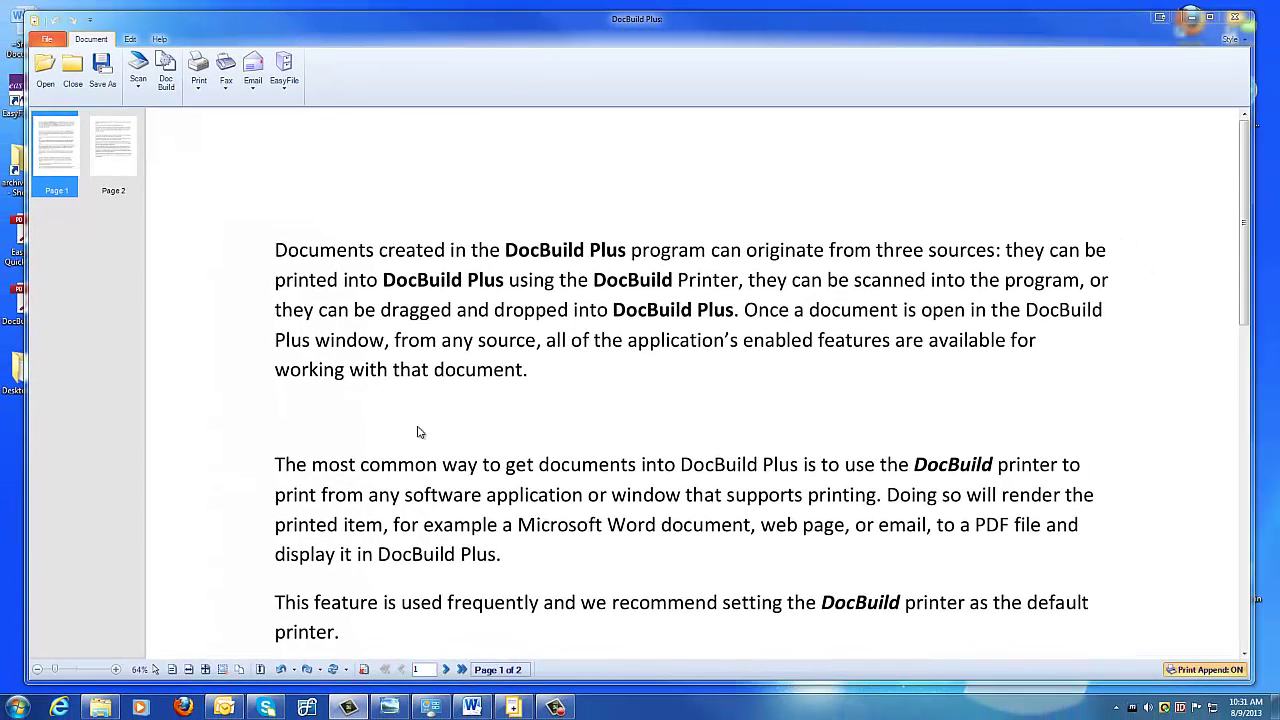
Switch back to Sample Document in Word and print it to DocBuild again with Print Append on, adding its pages to the open document
left_click(472, 707)
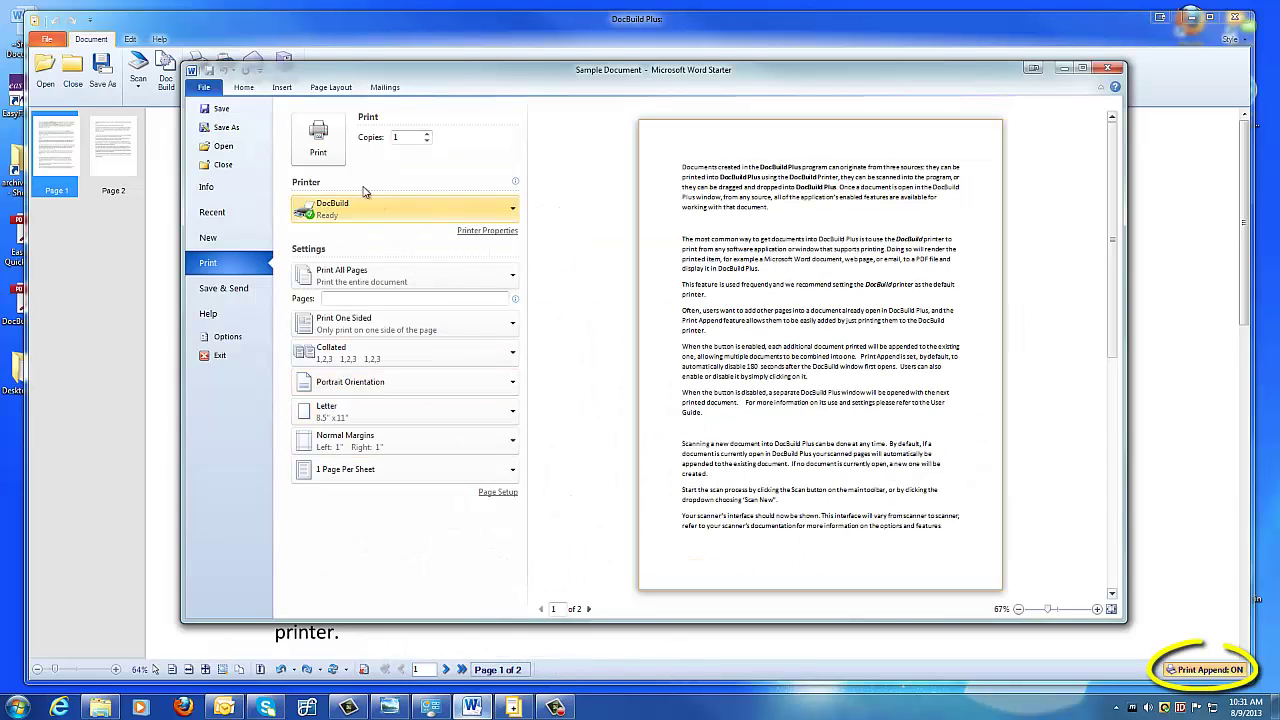
left_click(318, 140)
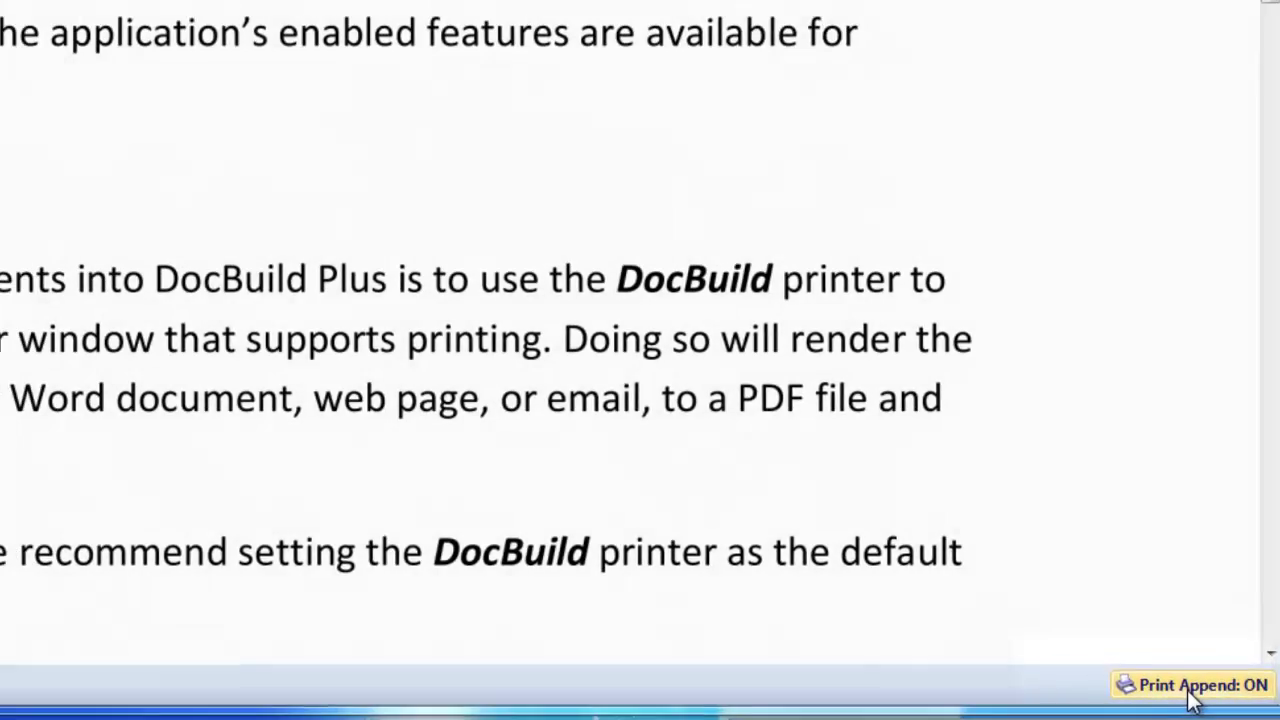
Turn off Print Append in DocBuild Plus and print Sample Document from Word once more as a separate document
left_click(1168, 682)
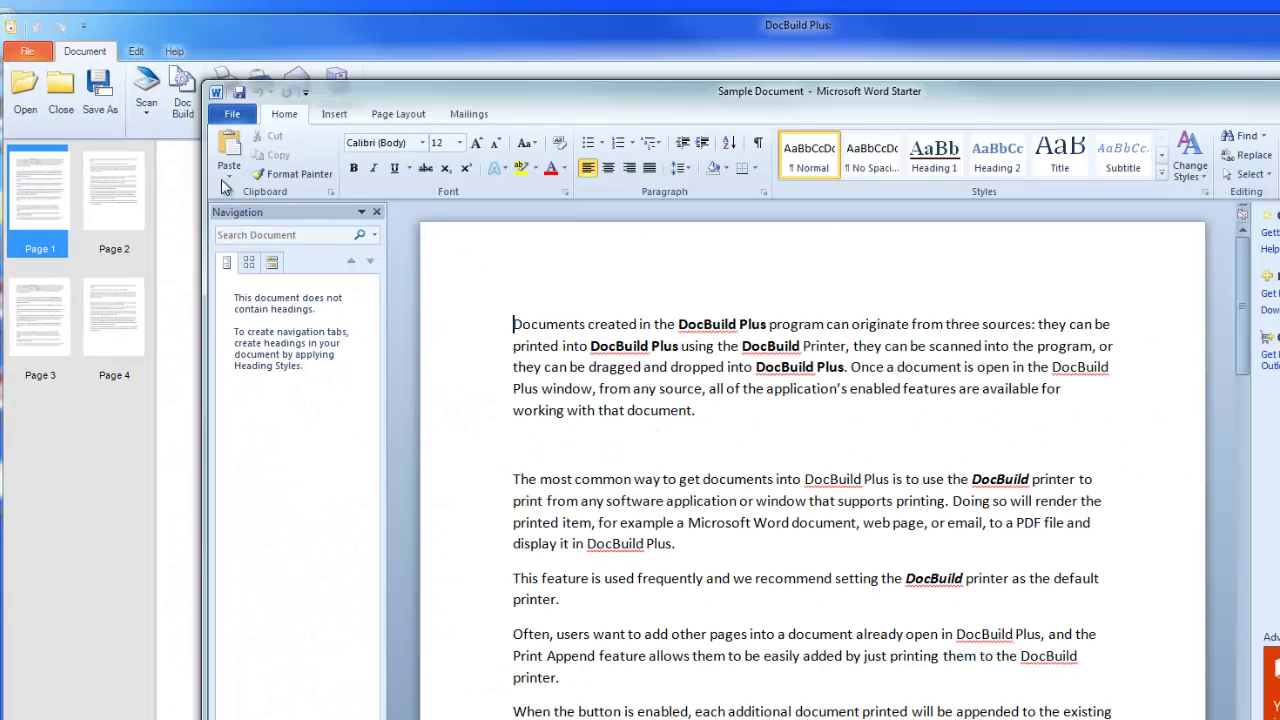
left_click(231, 114)
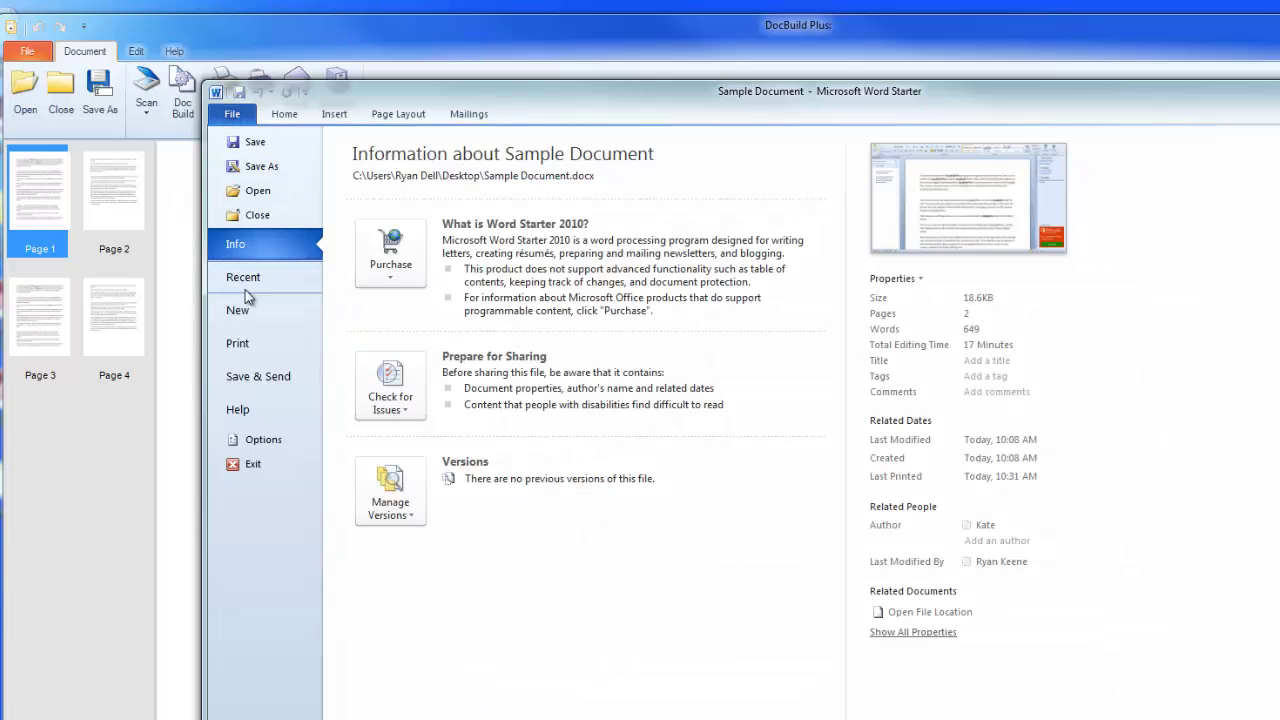
left_click(257, 343)
left_click(375, 172)
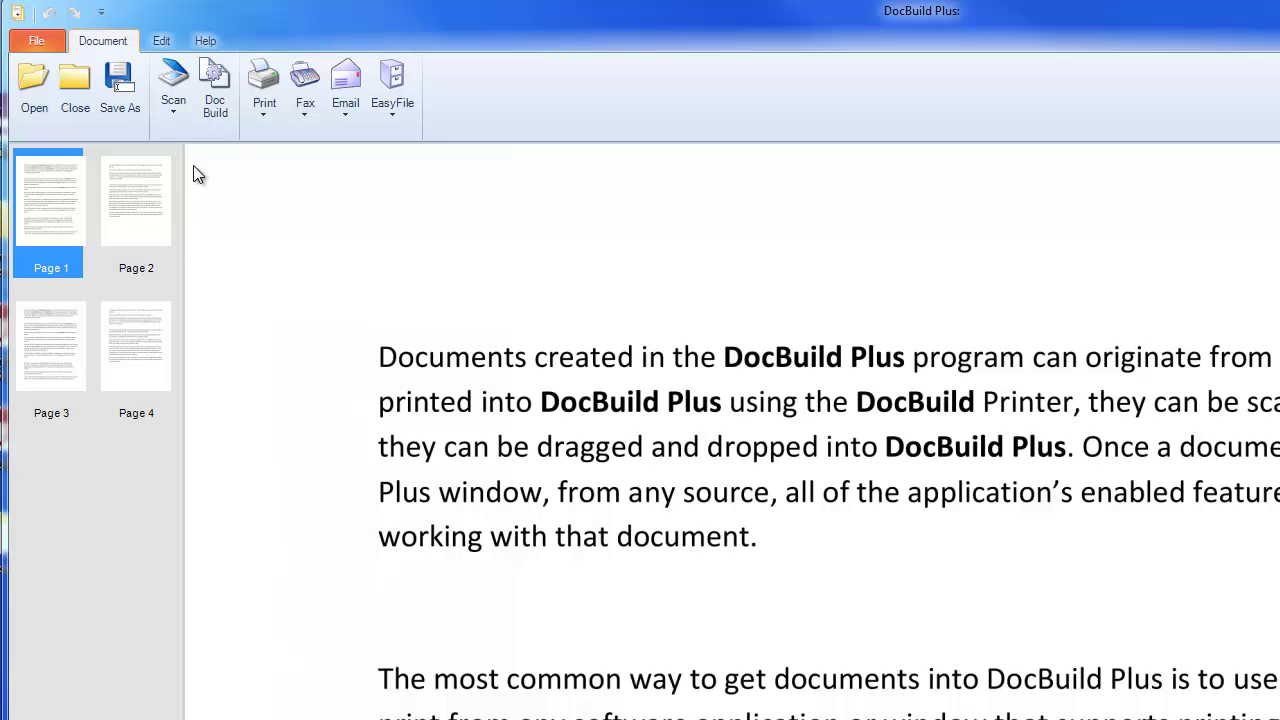
Scan paper pages from the Brother scanner into the open DocBuild Plus document and view the added pages 5 and 6
left_click(174, 116)
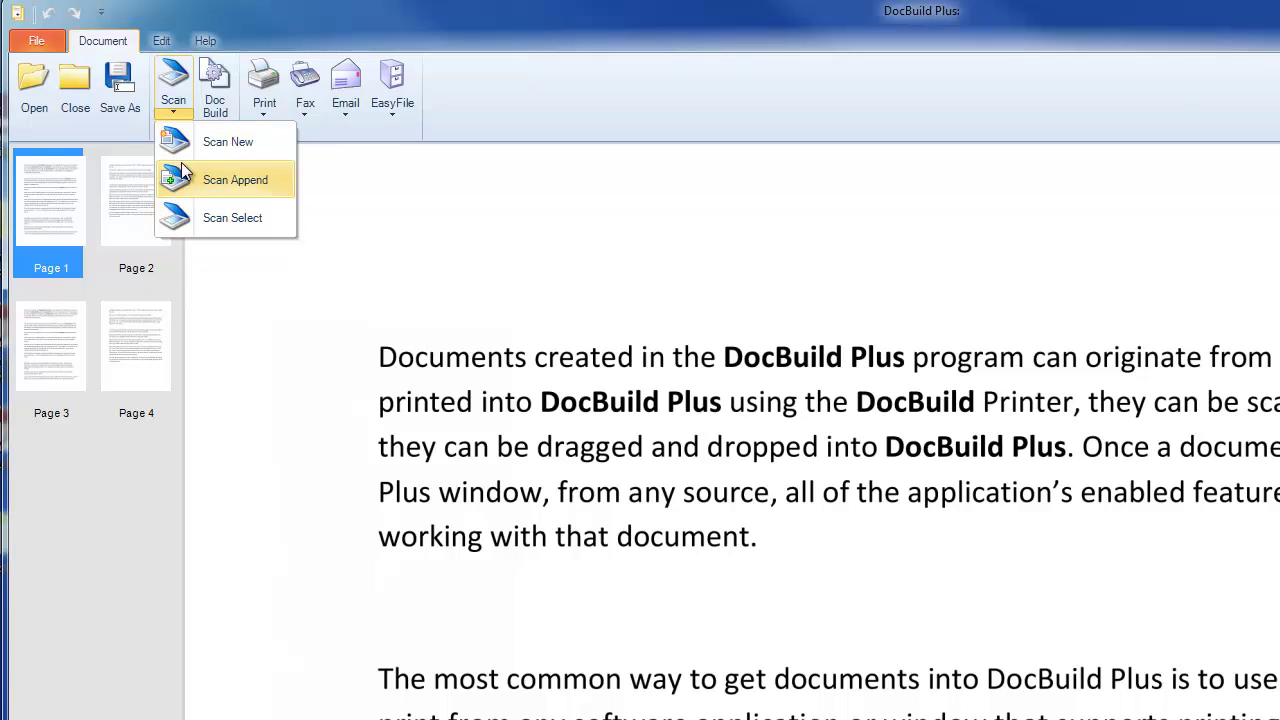
left_click(170, 74)
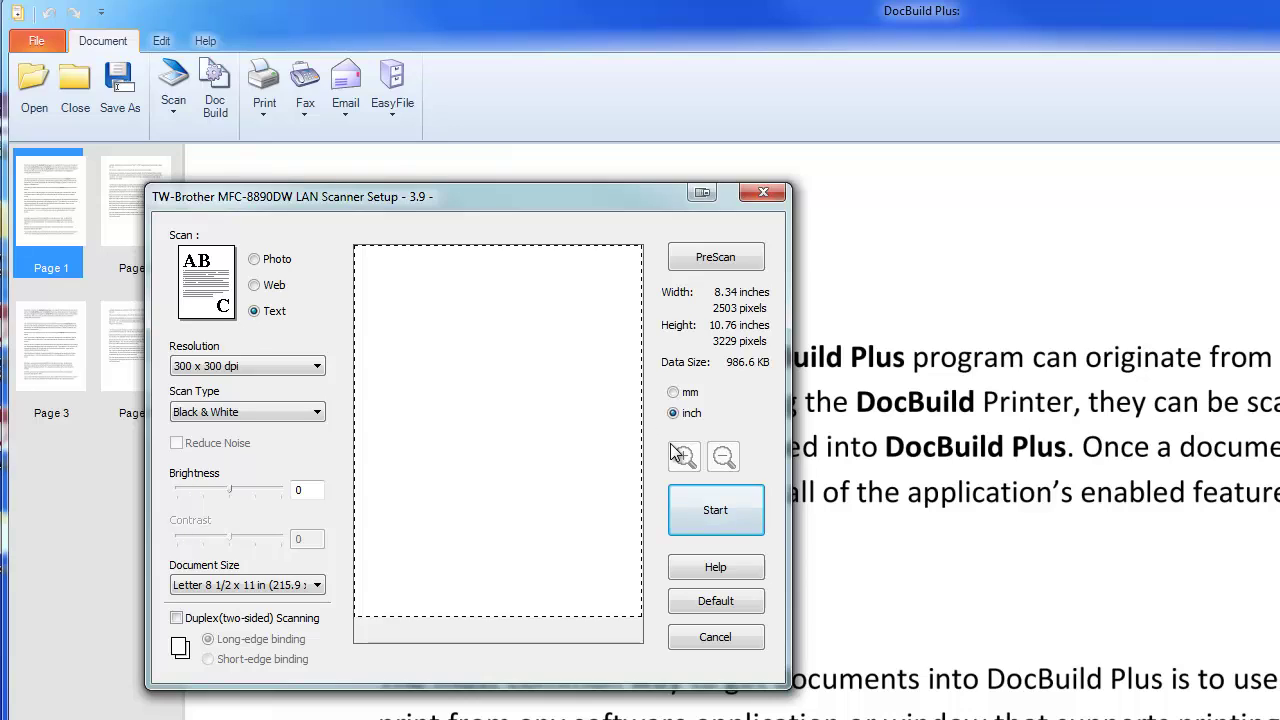
left_click(716, 521)
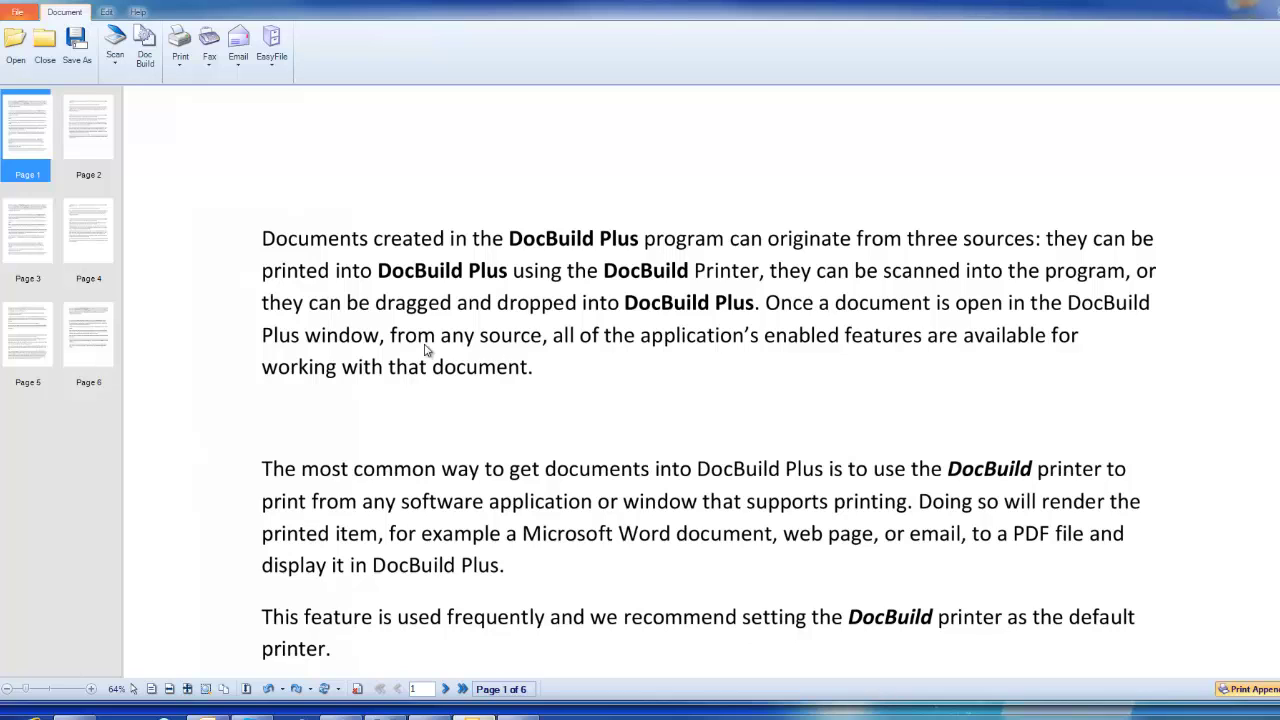
left_click(88, 336)
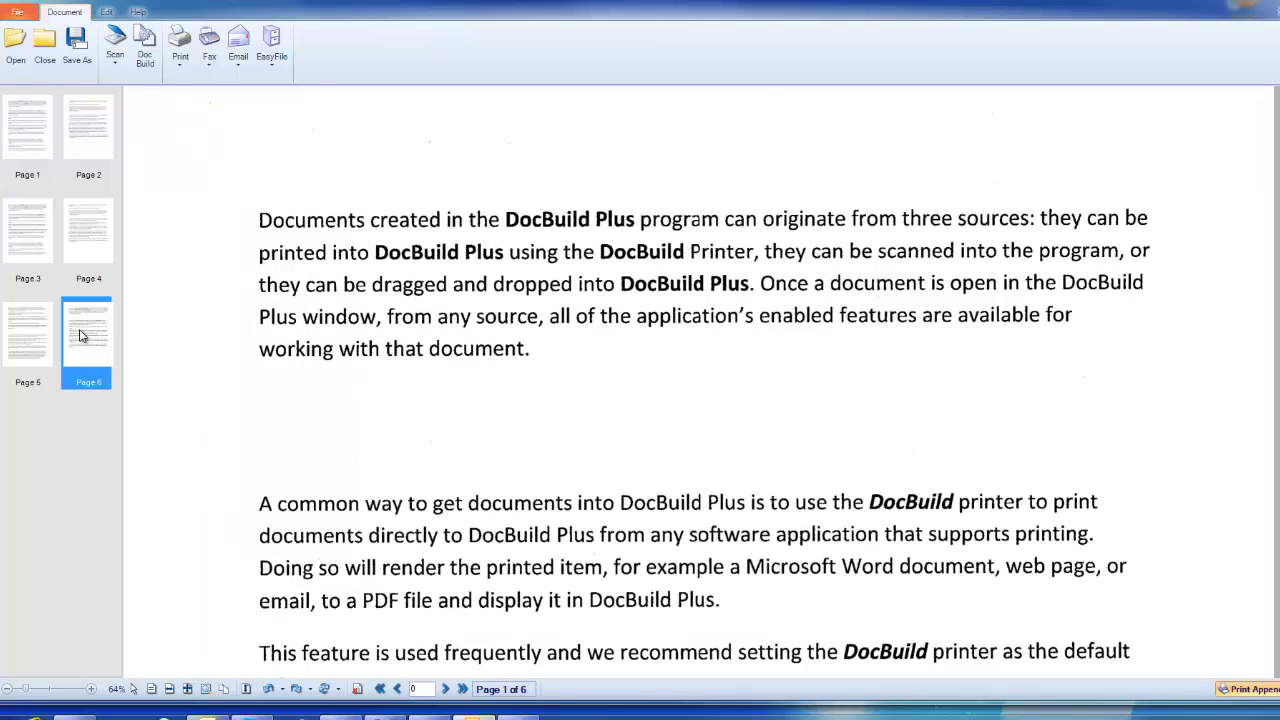
left_click(45, 343)
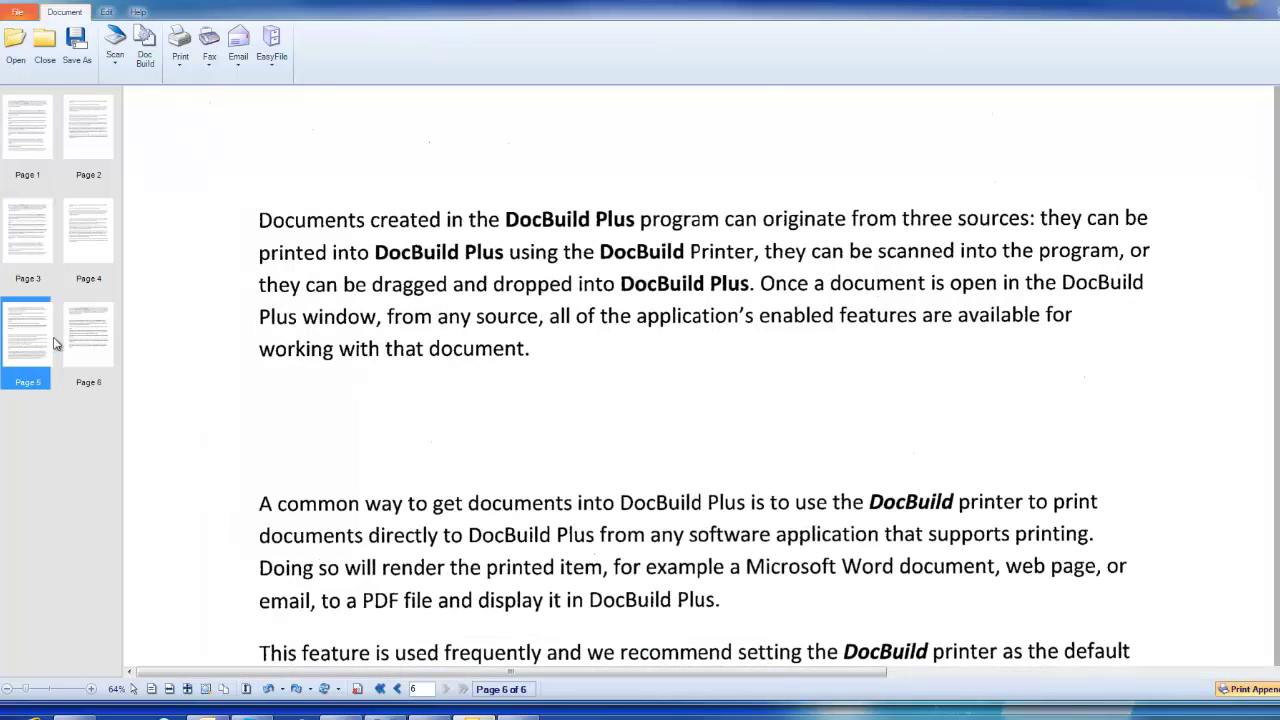
left_click(70, 343)
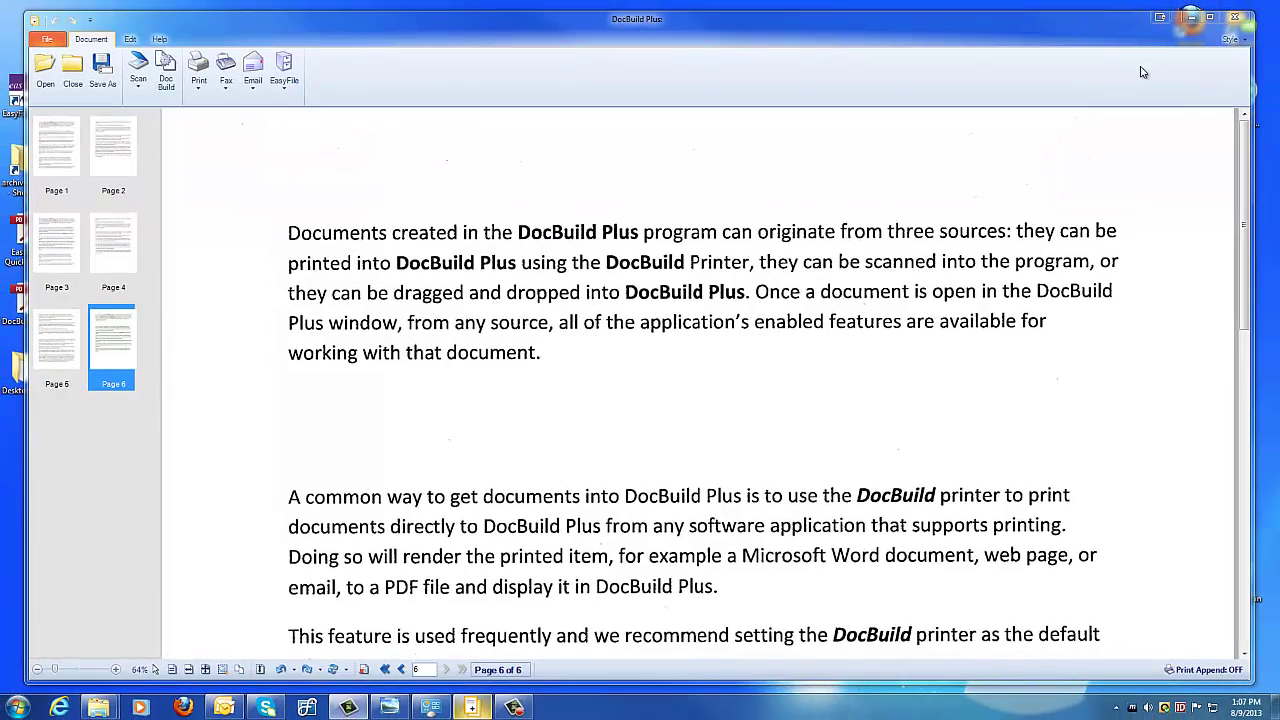
Minimize the current document, launch an empty DocBuild Plus window from the desktop and open the Sample Pictures folder beside it
left_click(1191, 17)
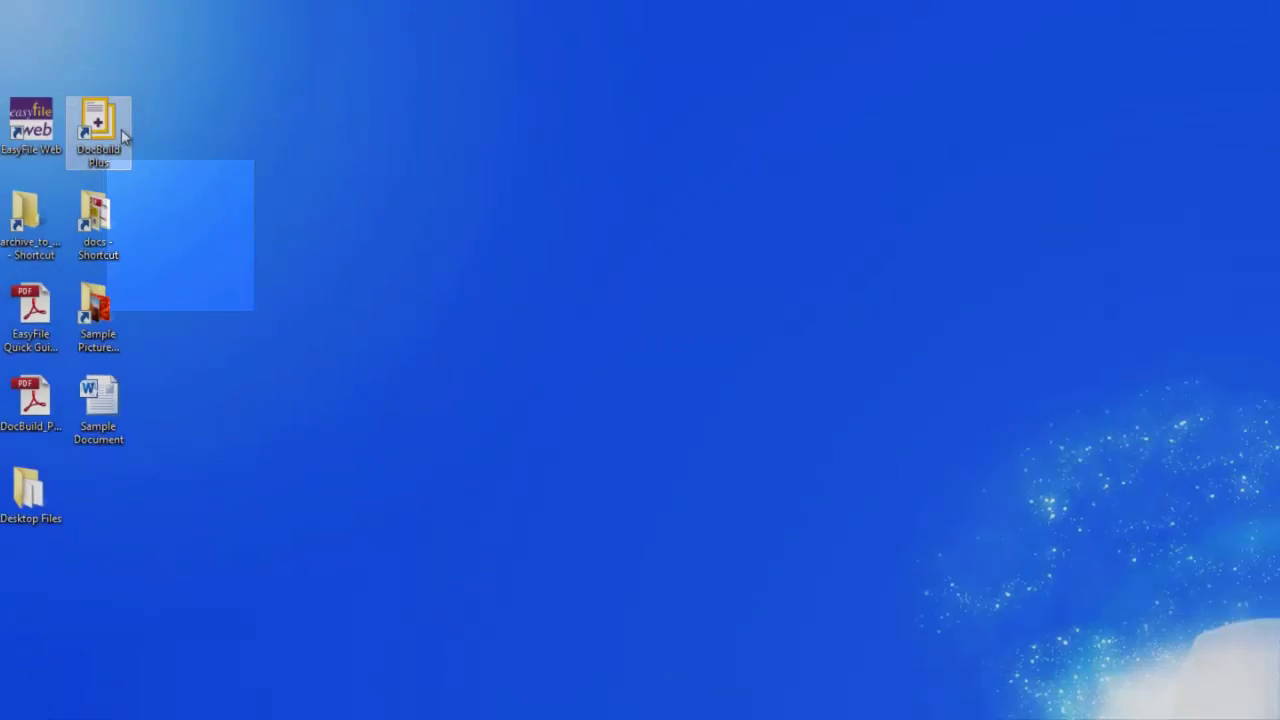
double_click(223, 237)
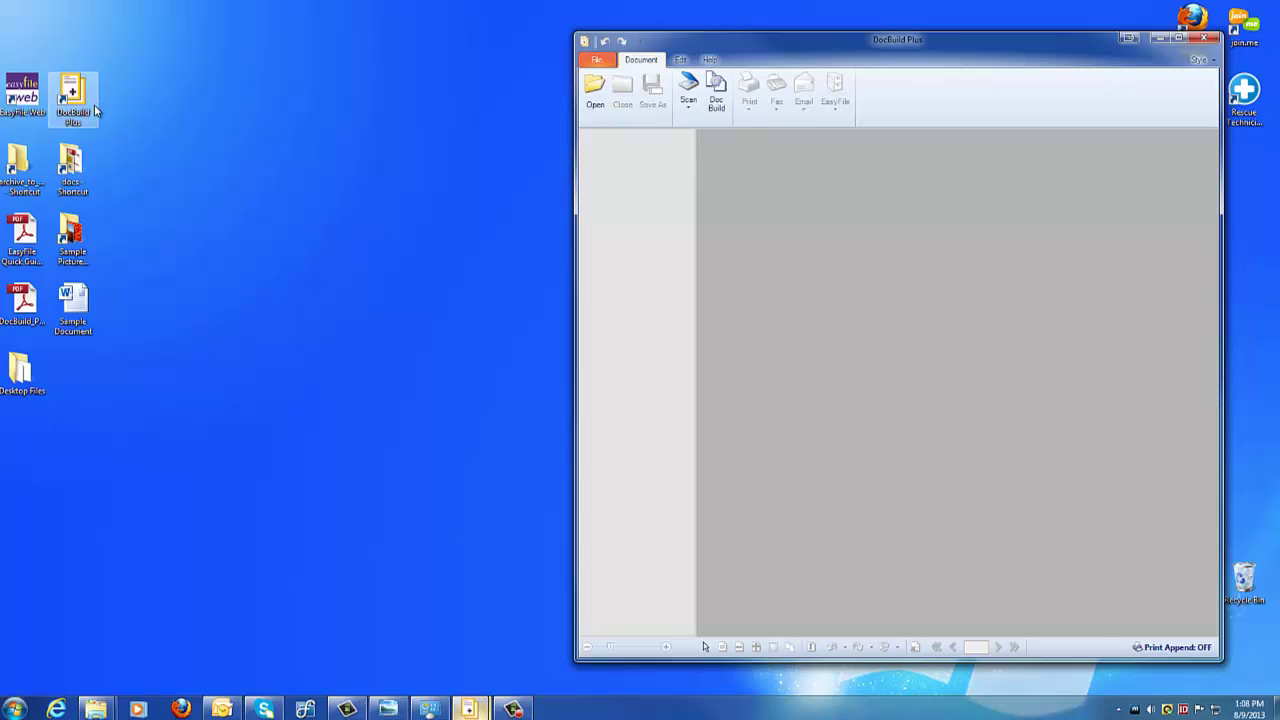
double_click(72, 240)
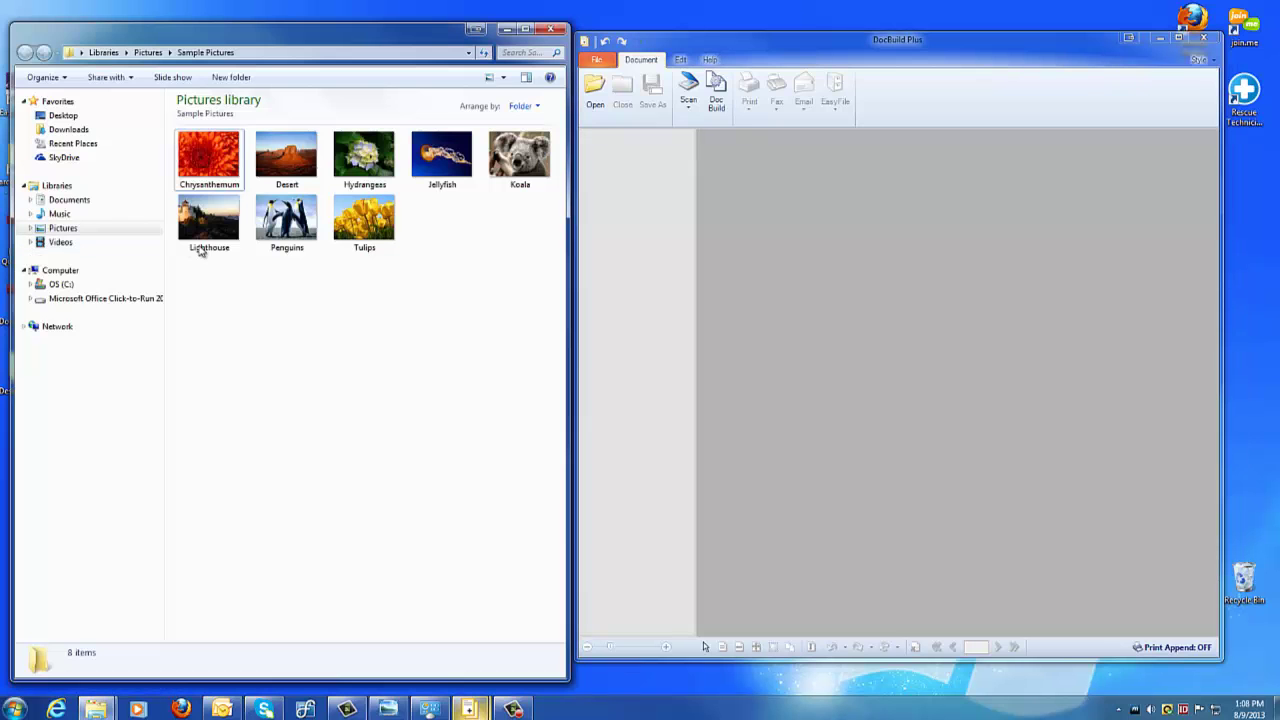
Bring the Penguins picture from the Sample Pictures folder into the empty DocBuild Plus window as a new document
mouse_move(271, 258)
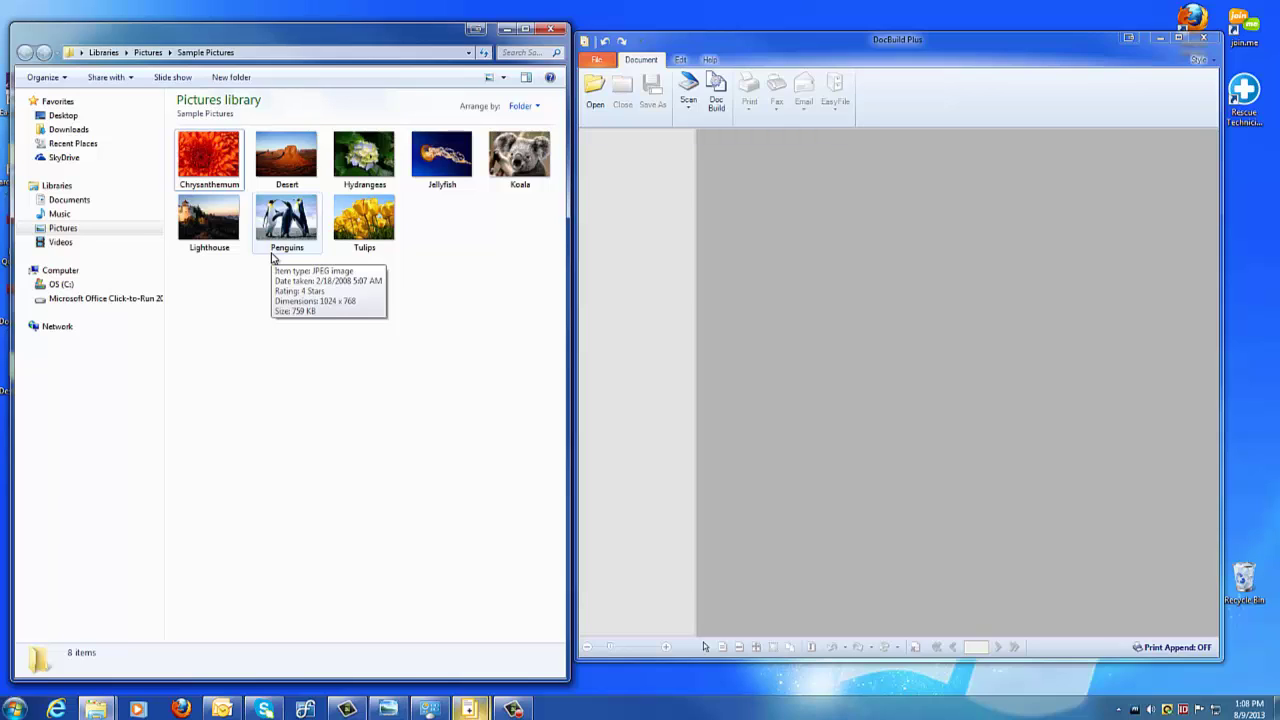
left_click_drag(277, 238, 558, 239)
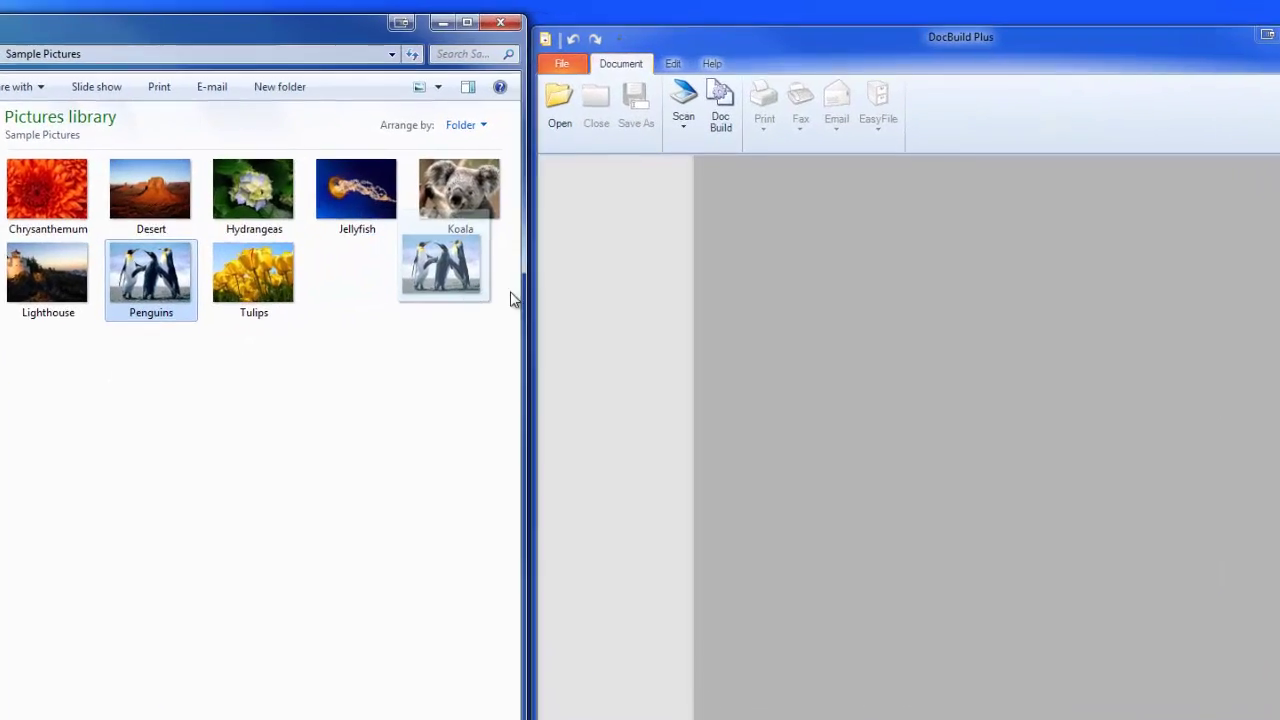
left_click_drag(511, 298, 903, 323)
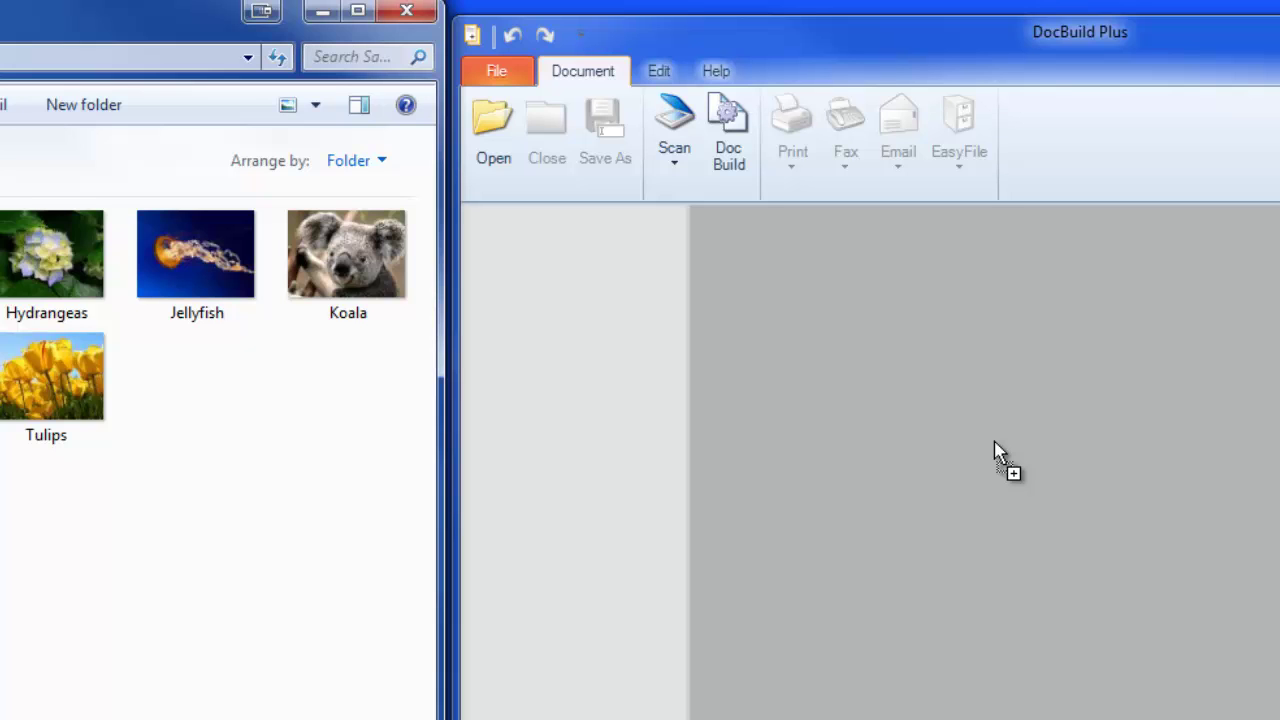
left_click_drag(995, 450, 992, 445)
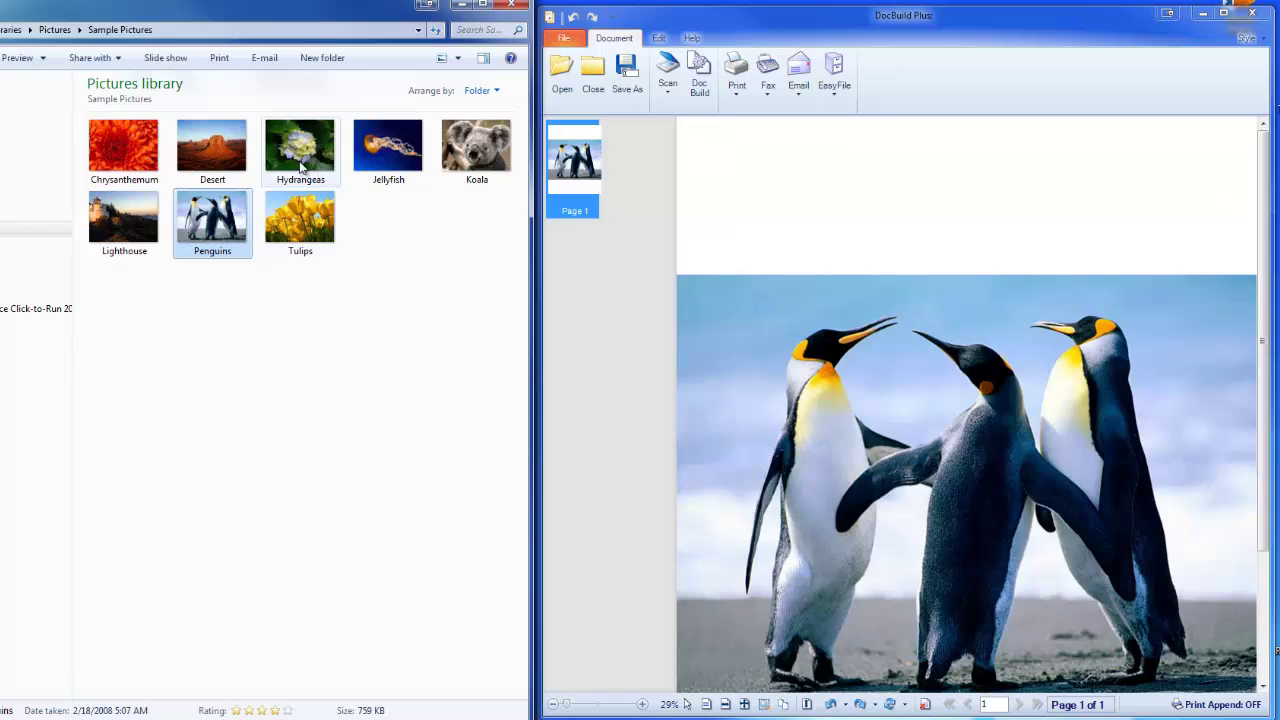
Add the Chrysanthemum, Desert and Hydrangeas pictures together to the open DocBuild Plus document and minimize the Sample Pictures folder
left_click(128, 151)
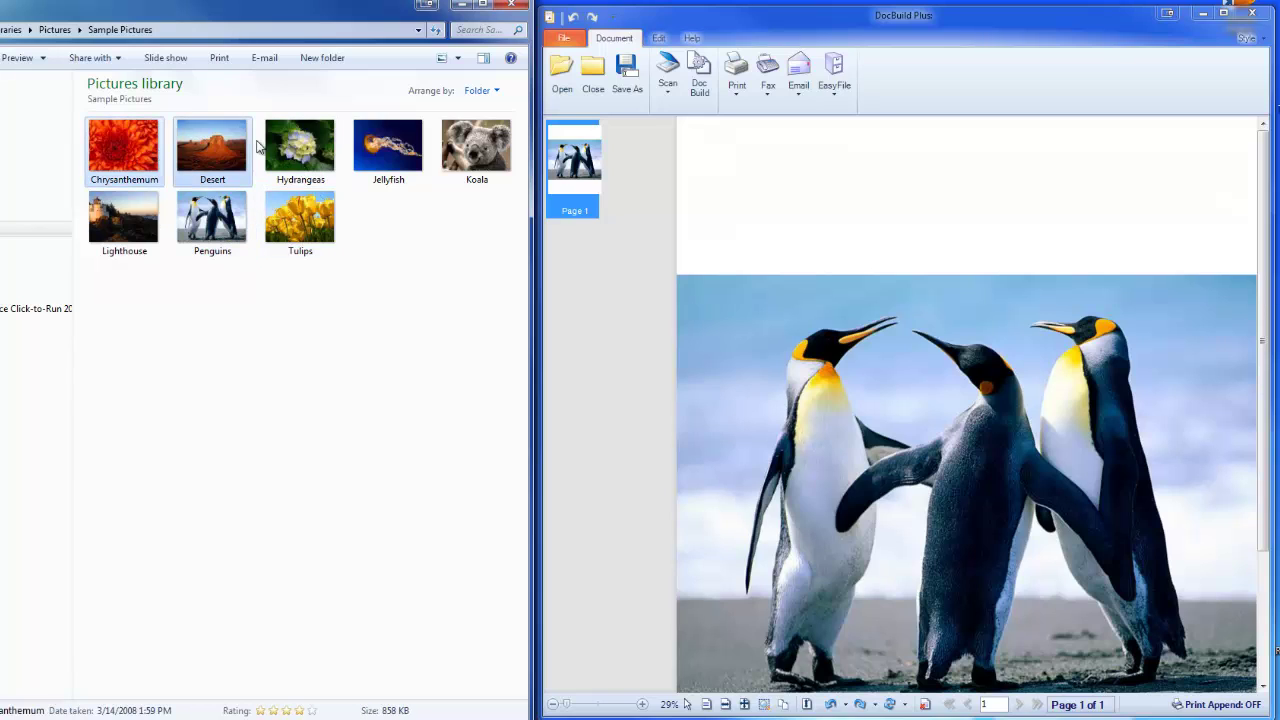
left_click(296, 148, "shift")
left_click_drag(296, 148, 753, 215)
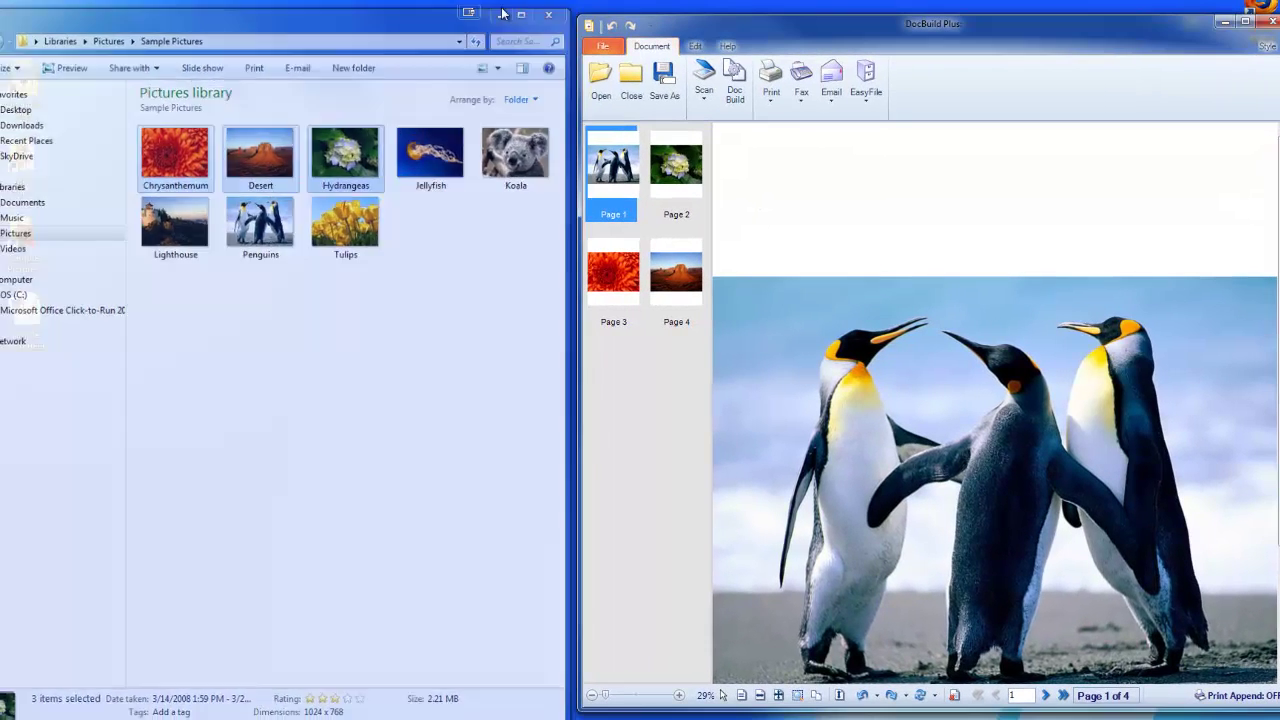
left_click(483, 11)
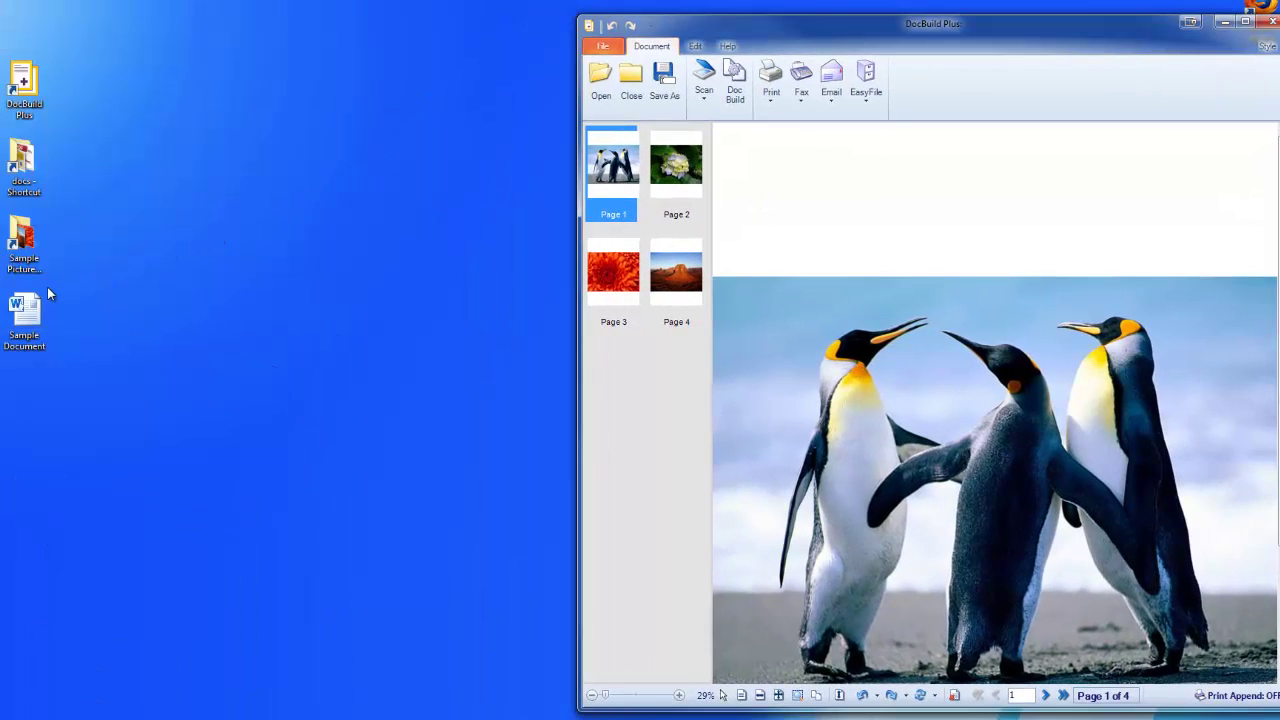
Open the docs folder from the desktop, add the test7 PDF to the DocBuild Plus document and select its new page 5
double_click(22, 158)
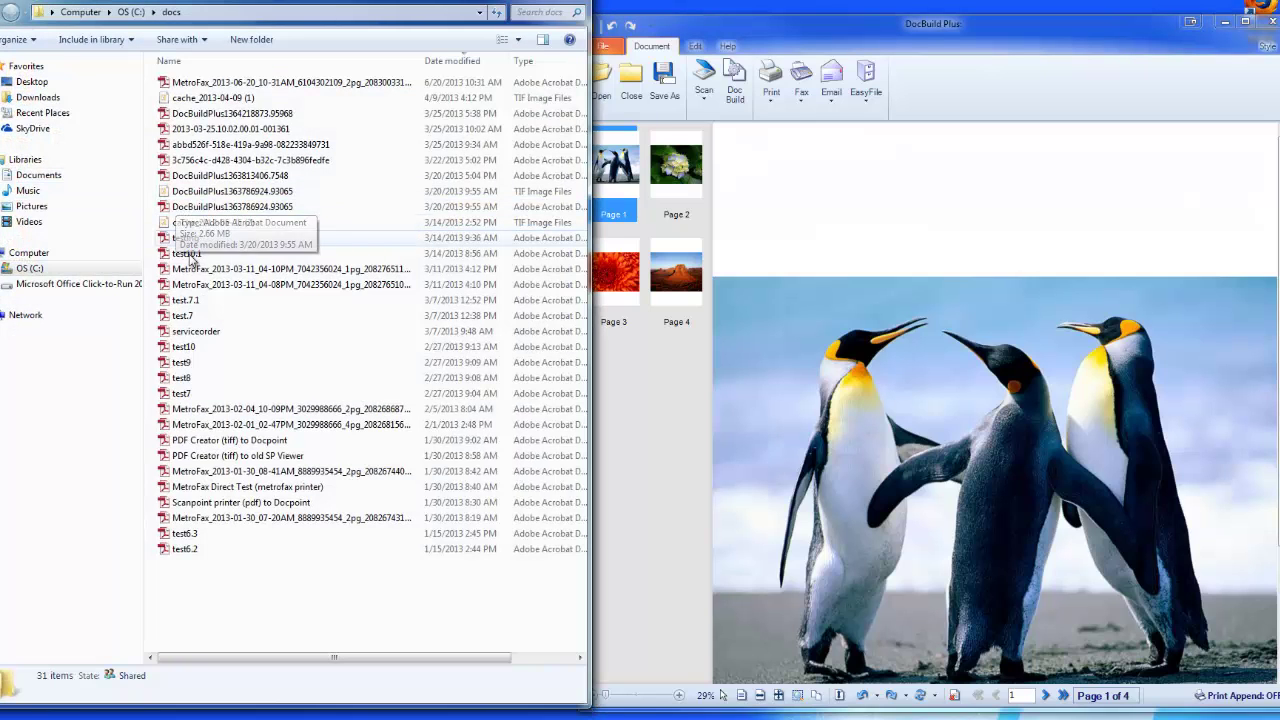
left_click(181, 394)
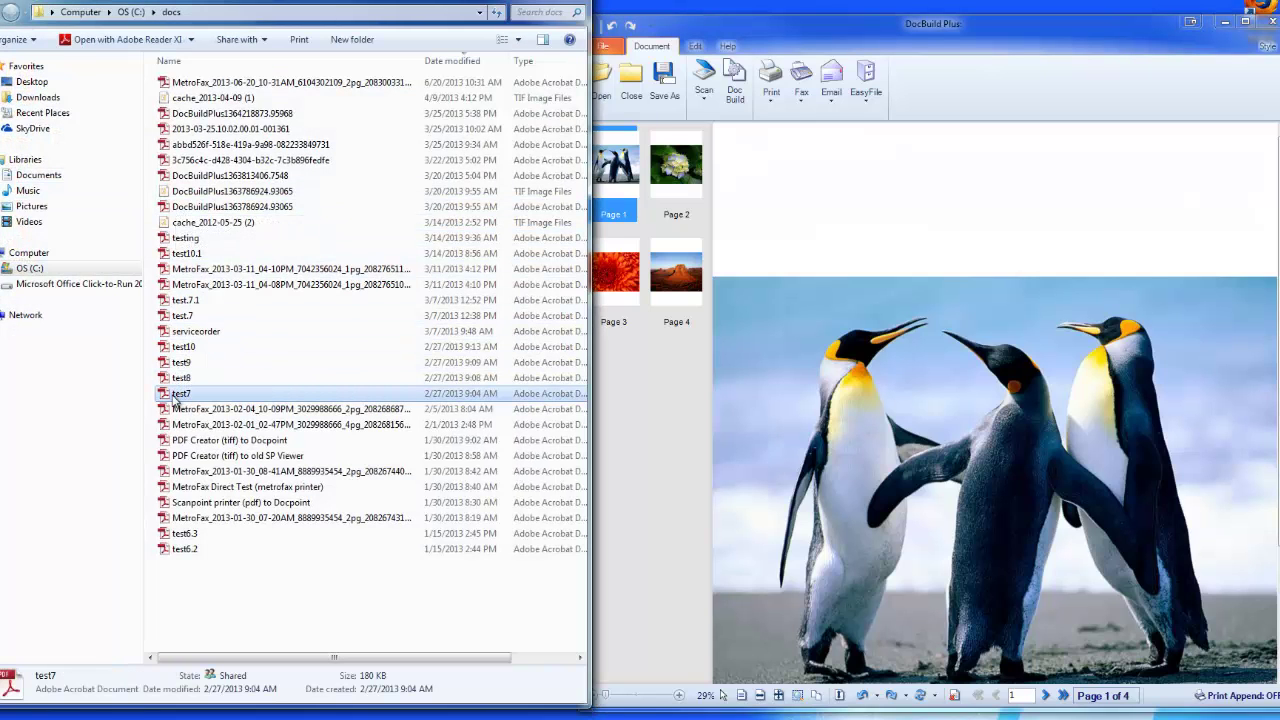
left_click_drag(181, 399, 868, 303)
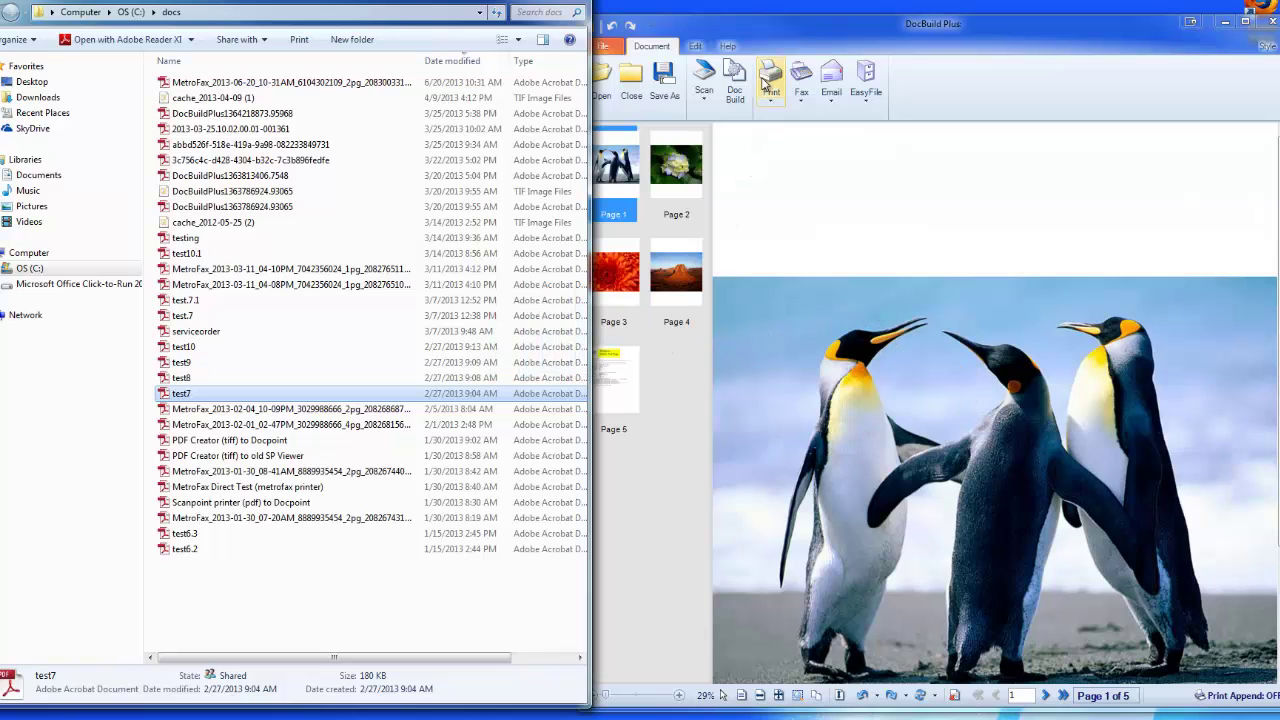
left_click(615, 372)
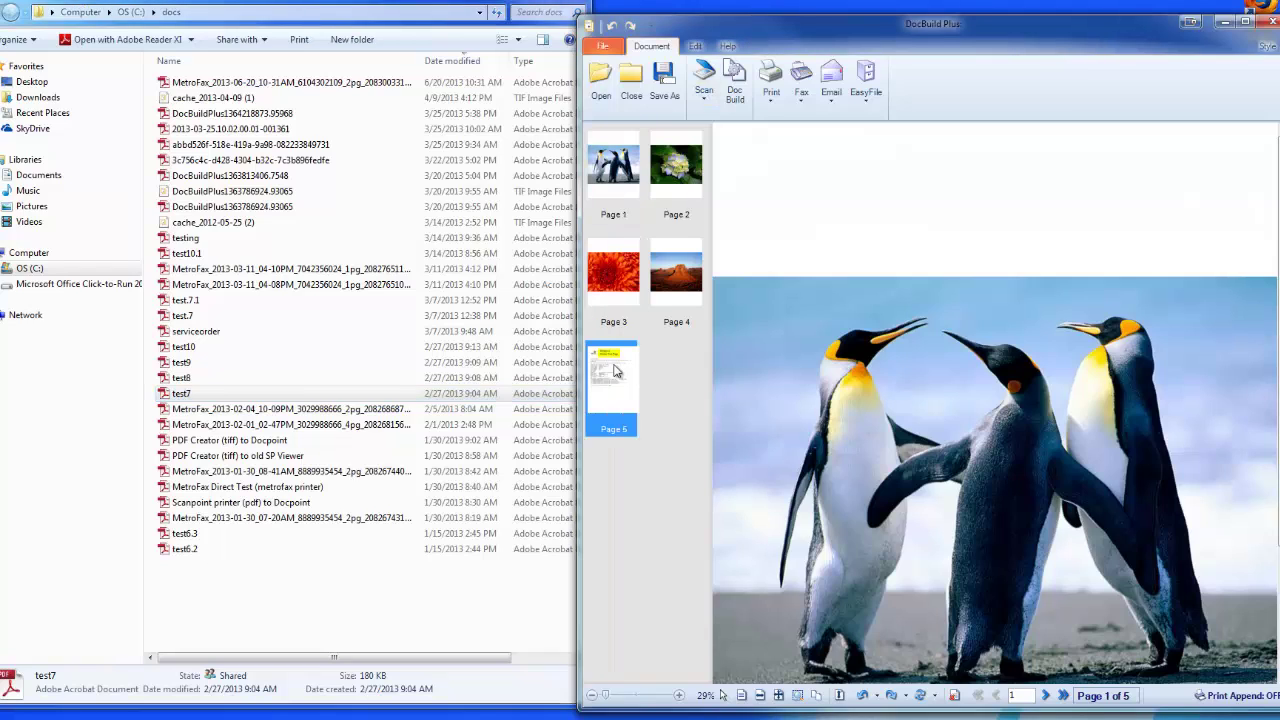